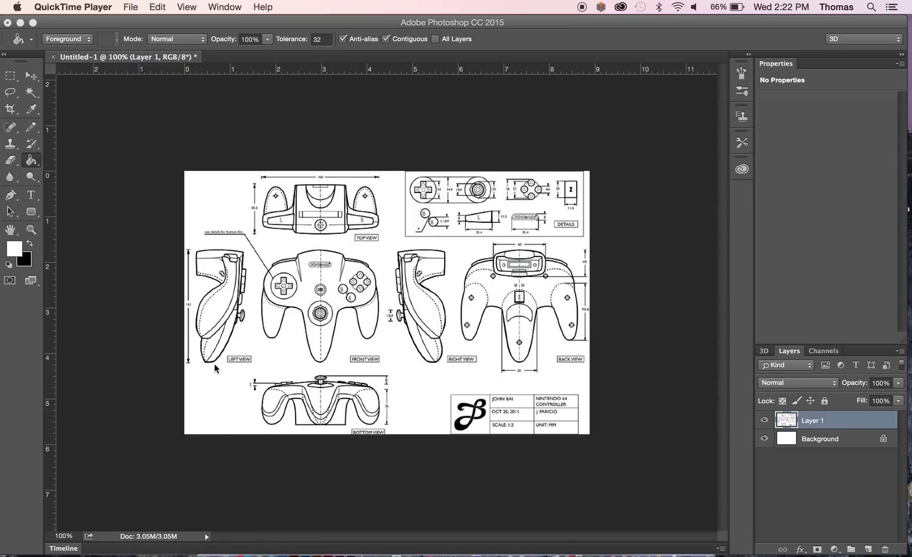
Place two horizontal guides across the blueprint, one just above and one just below the row of left, front and right views.
left_click(32, 229)
left_click(275, 294)
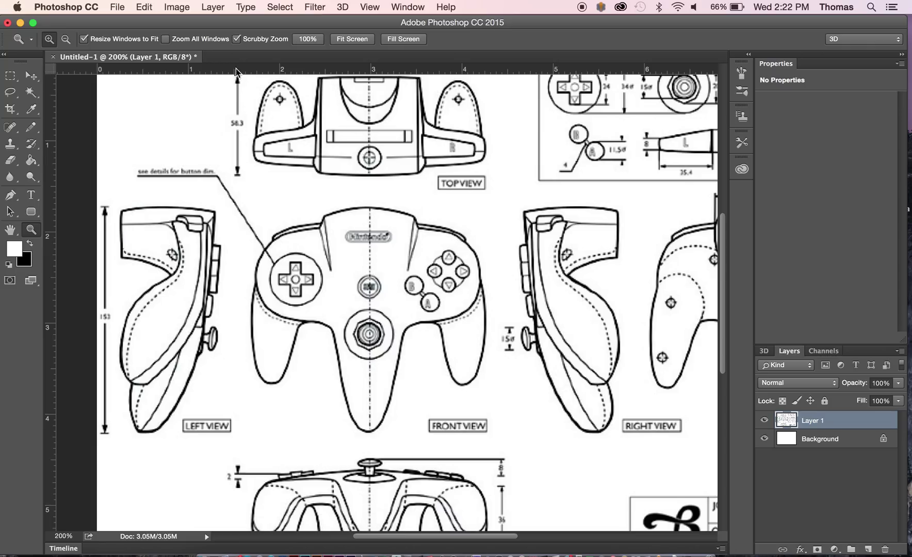
mouse_move(236, 68)
left_mouse_down()
mouse_move(226, 154)
mouse_move(252, 71)
left_mouse_up()
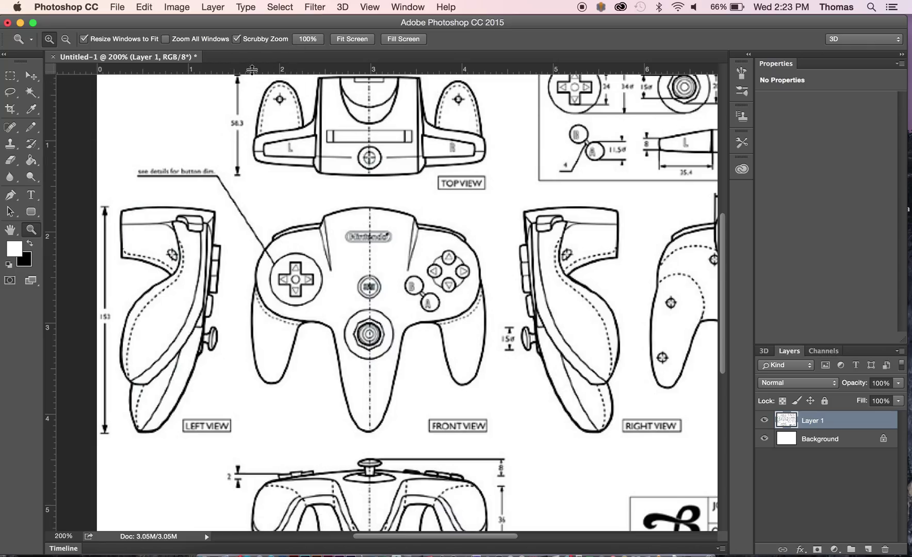
left_click(369, 6)
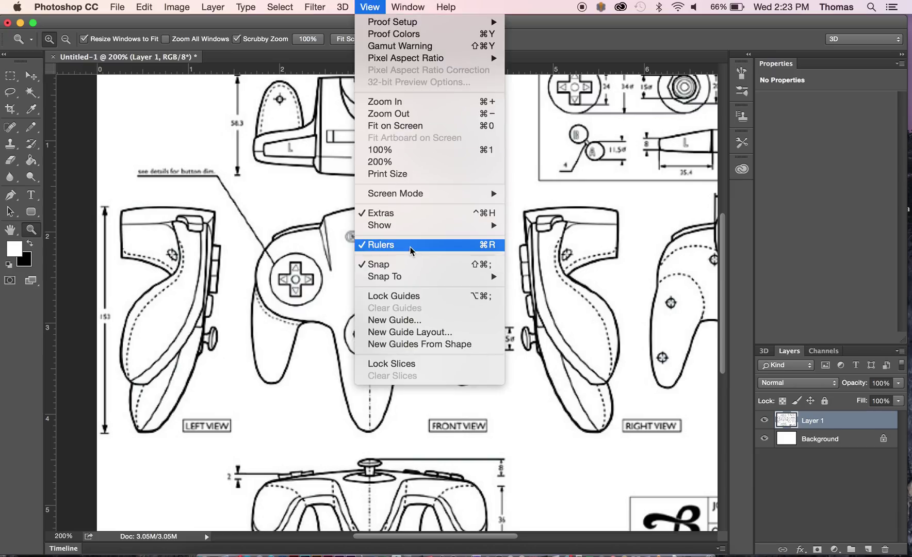
left_click(380, 6)
left_click_drag(313, 70, 323, 197)
left_click_drag(326, 70, 358, 446)
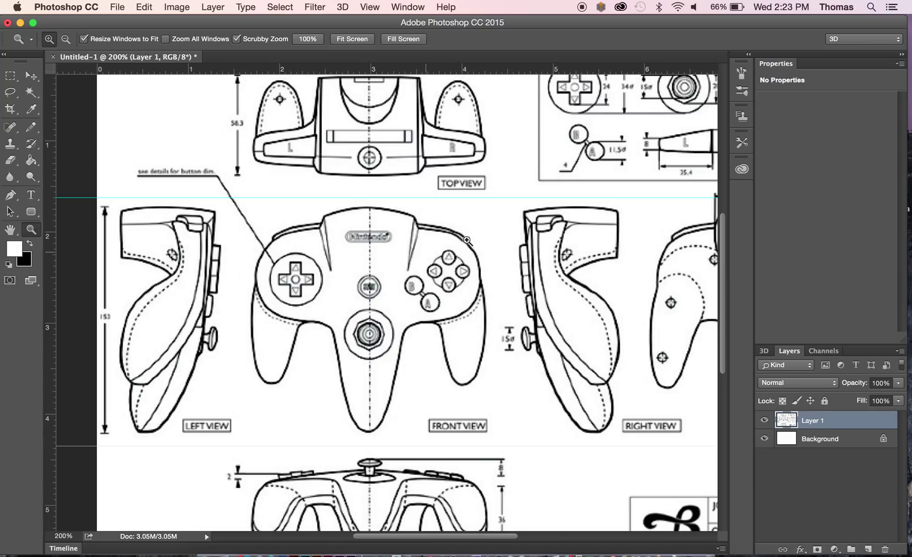
Clear the crop ratio and crop the image to the controller's front view, with the crop's upper and lower edges on the two guides.
left_click(11, 109)
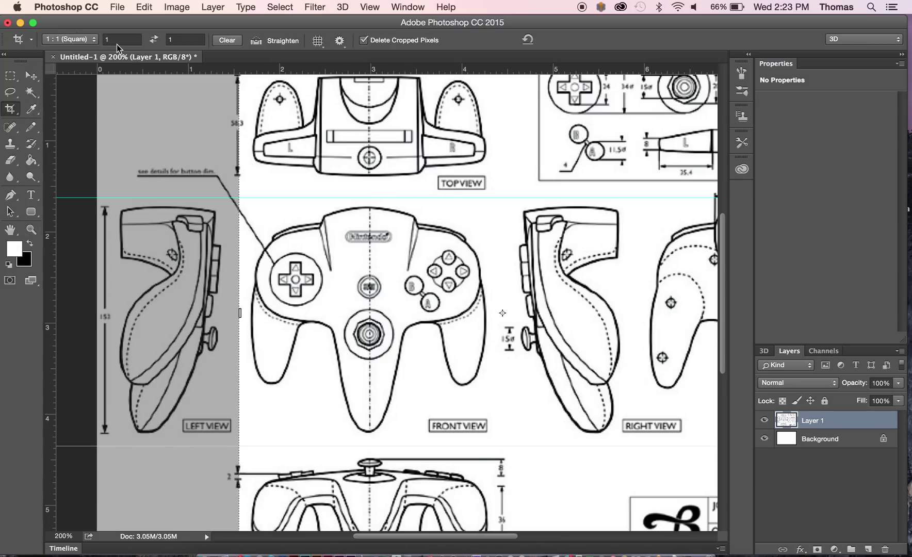
left_click(227, 40)
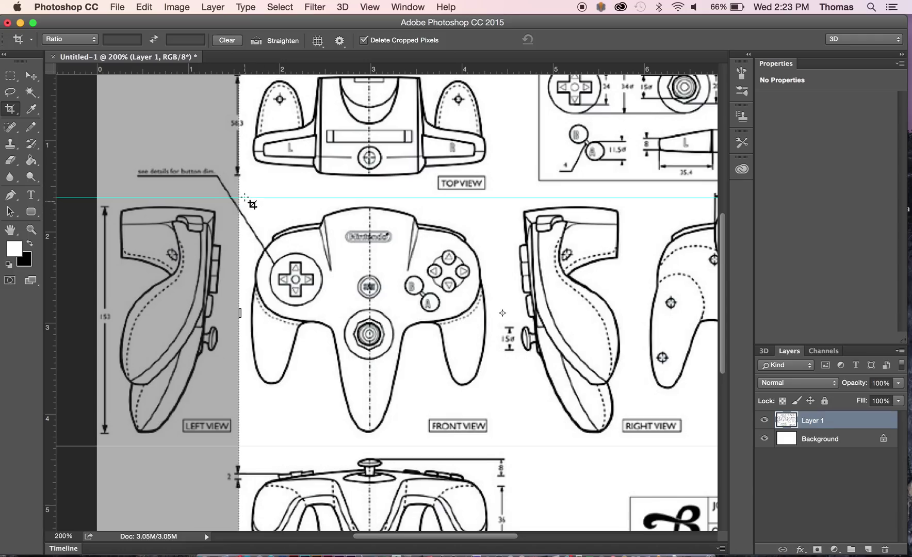
left_click_drag(243, 173, 481, 406)
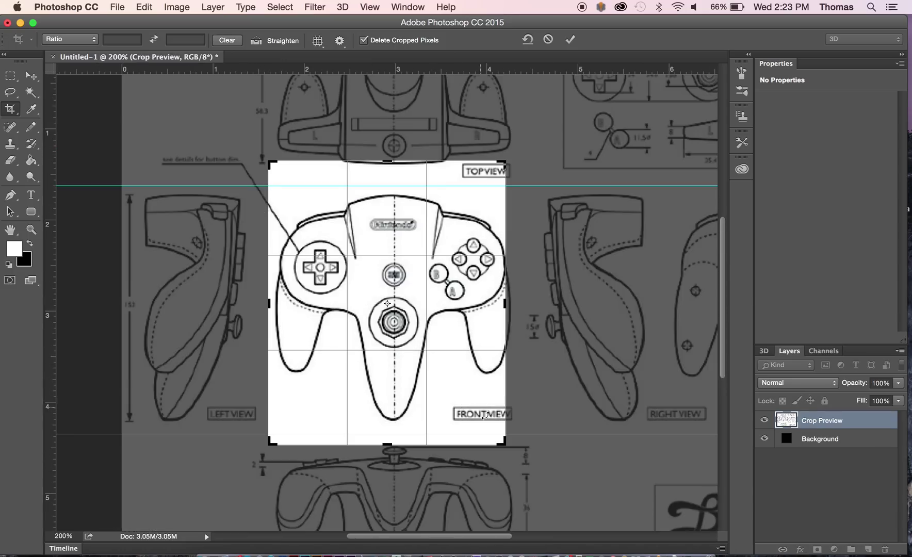
mouse_move(393, 449)
left_mouse_down()
mouse_move(387, 384)
mouse_move(392, 442)
left_mouse_up()
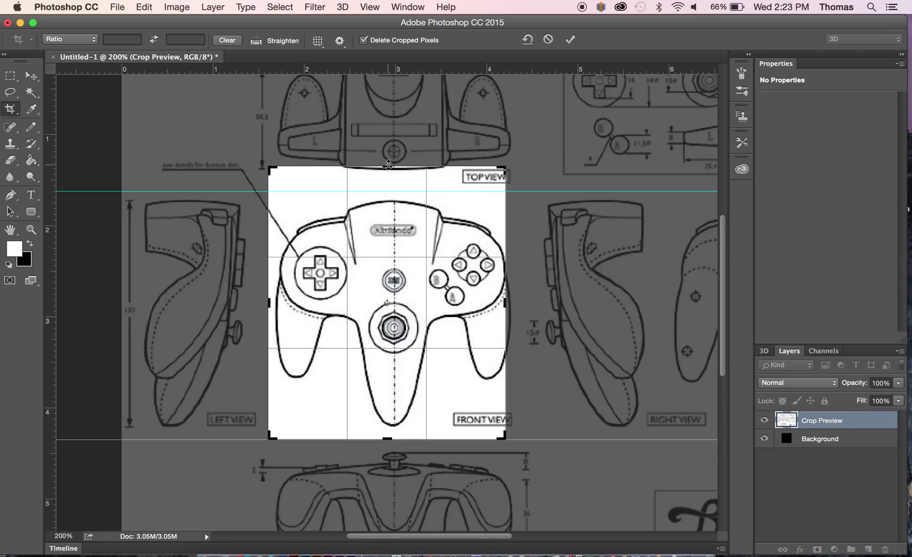
left_click_drag(387, 166, 390, 178)
left_click_drag(504, 304, 510, 304)
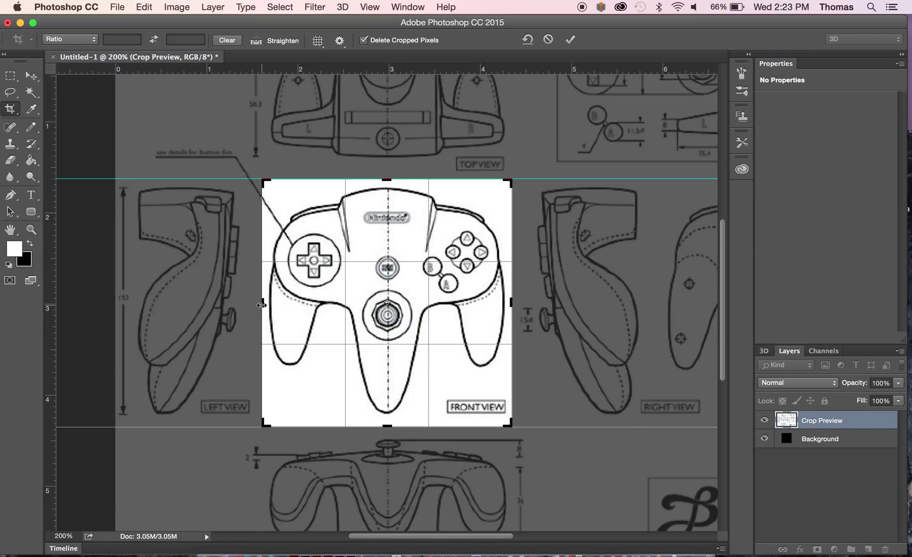
left_click_drag(262, 306, 258, 305)
left_click_drag(514, 301, 518, 301)
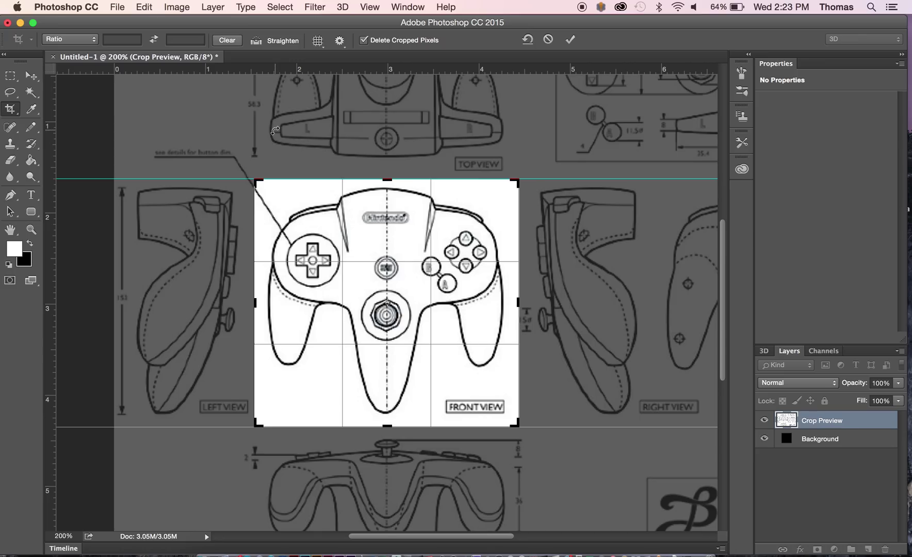
left_click_drag(515, 302, 516, 303)
left_click(512, 302)
key("Return")
Save the cropped front view to the Desktop as a JPEG named a_front.jpg.
left_click(123, 8)
left_click(124, 137)
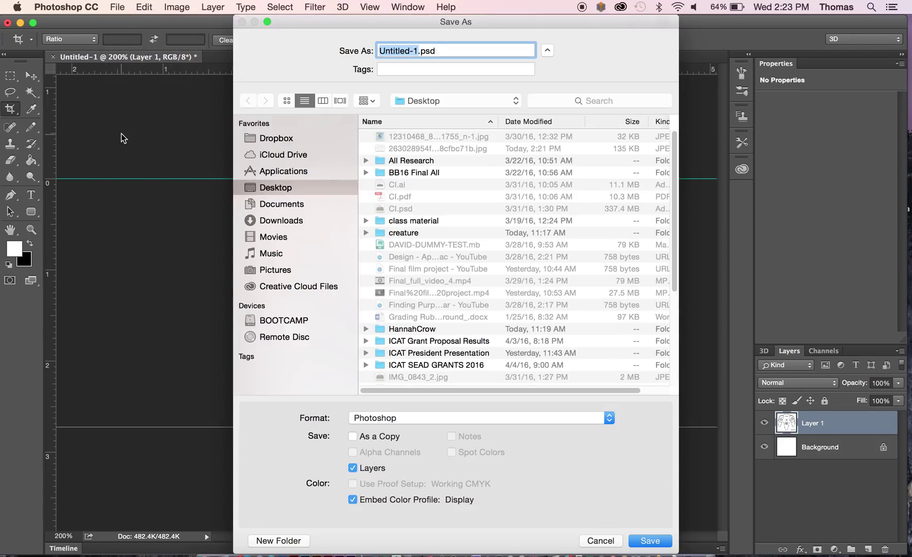
type("a")
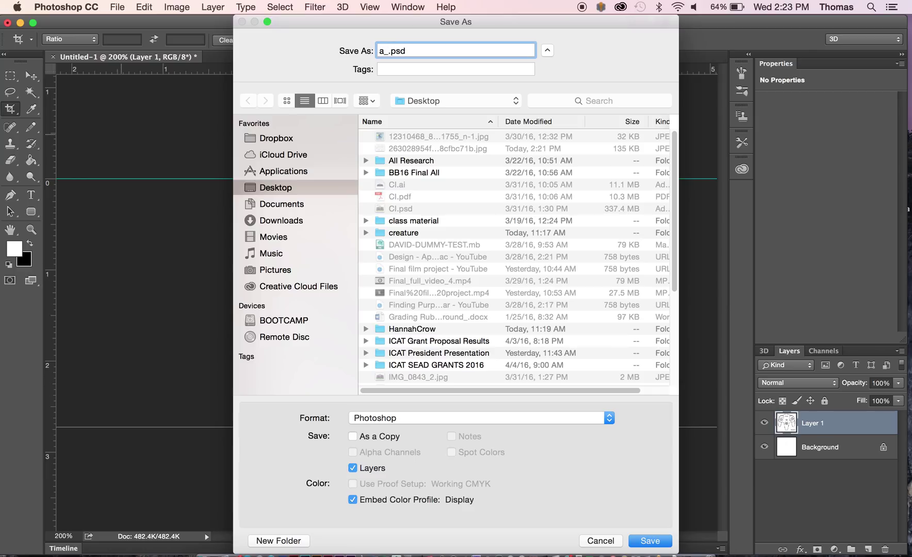
type("_fon")
key("BackSpace")
key("BackSpace")
type("ront")
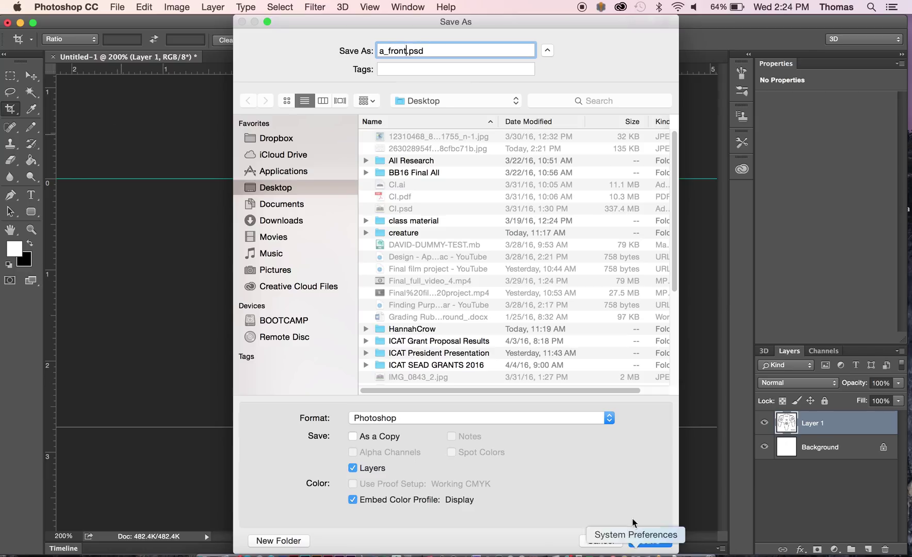
left_click(493, 419)
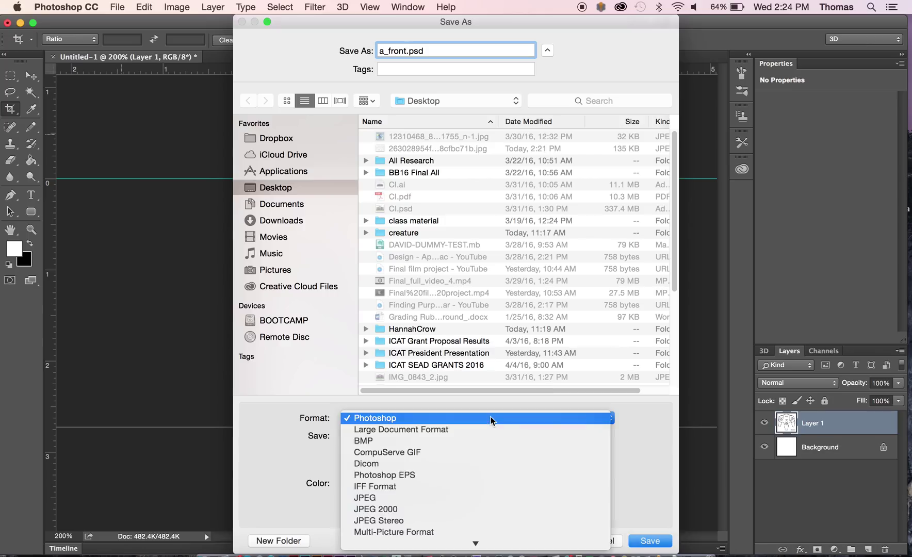
left_click(494, 494)
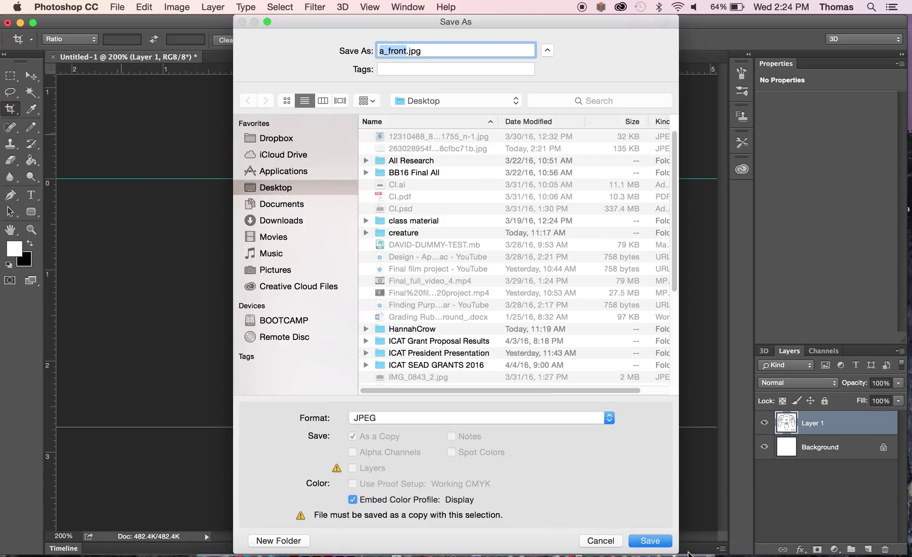
left_click(651, 540)
left_click(538, 191)
Show the document history and delete the Crop state to restore the full blueprint.
key("c")
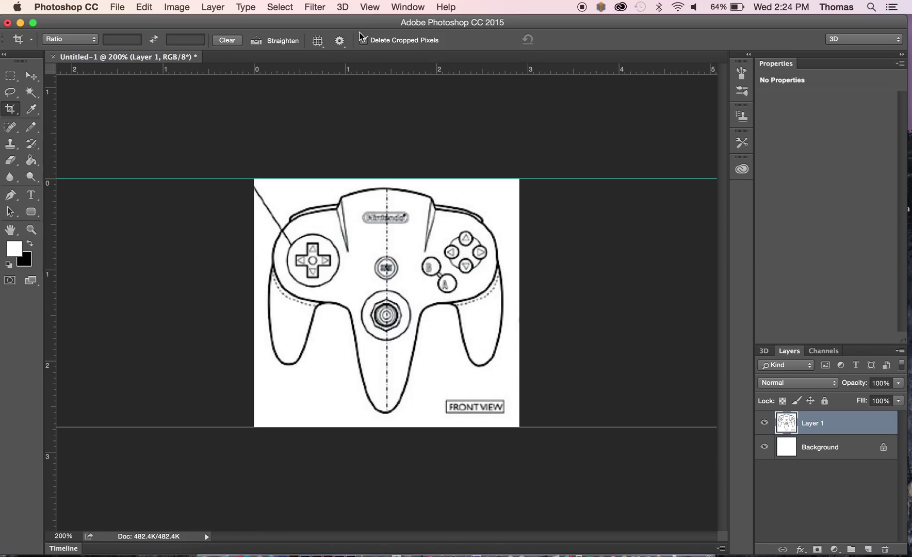
left_click(407, 7)
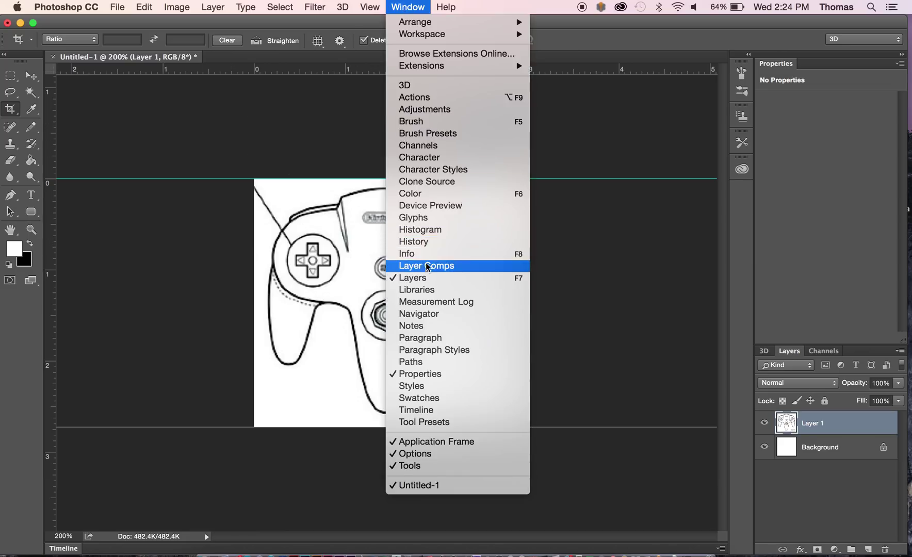
left_click(431, 246)
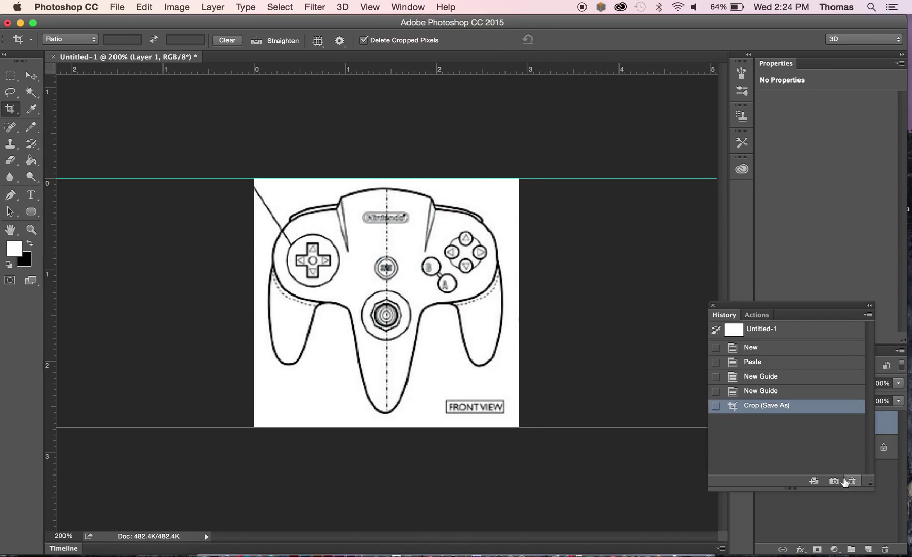
left_click(852, 481)
left_click(549, 202)
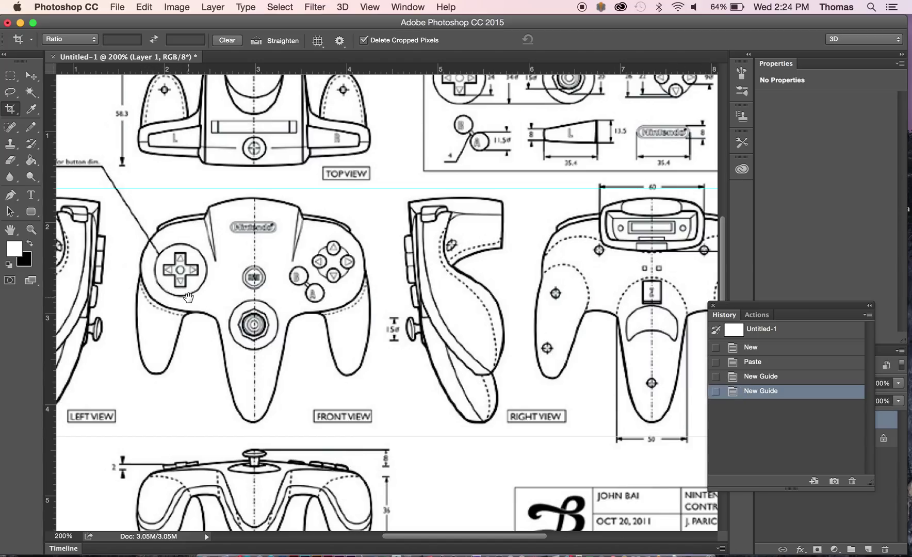
Crop the image to the controller's left view, spanning the height between the two guides.
left_click_drag(200, 299, 356, 305)
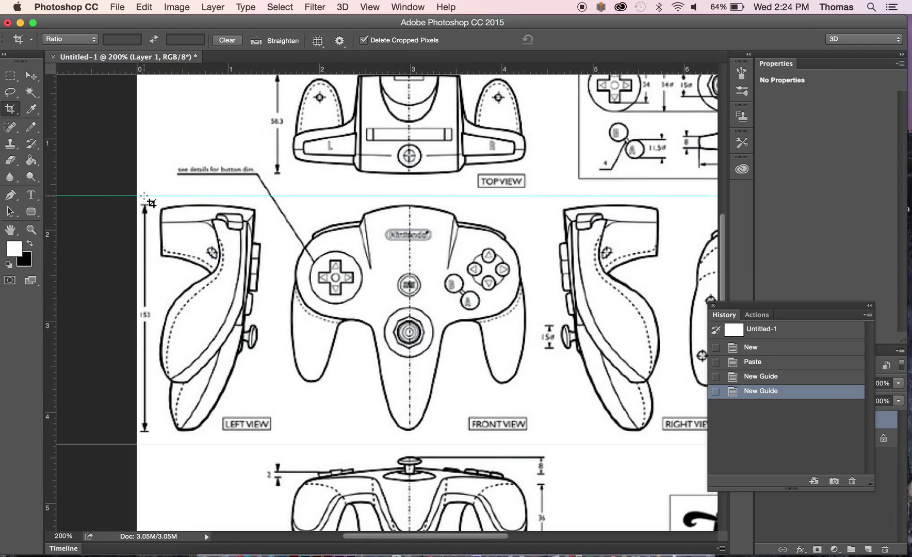
mouse_move(144, 196)
left_mouse_down()
mouse_move(261, 384)
mouse_move(281, 430)
mouse_move(284, 444)
mouse_move(273, 445)
left_mouse_up()
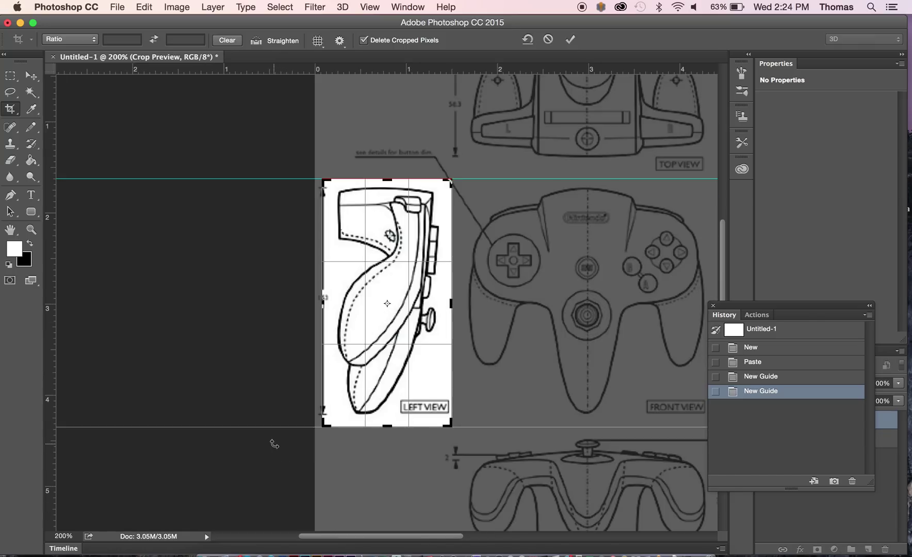
key("Return")
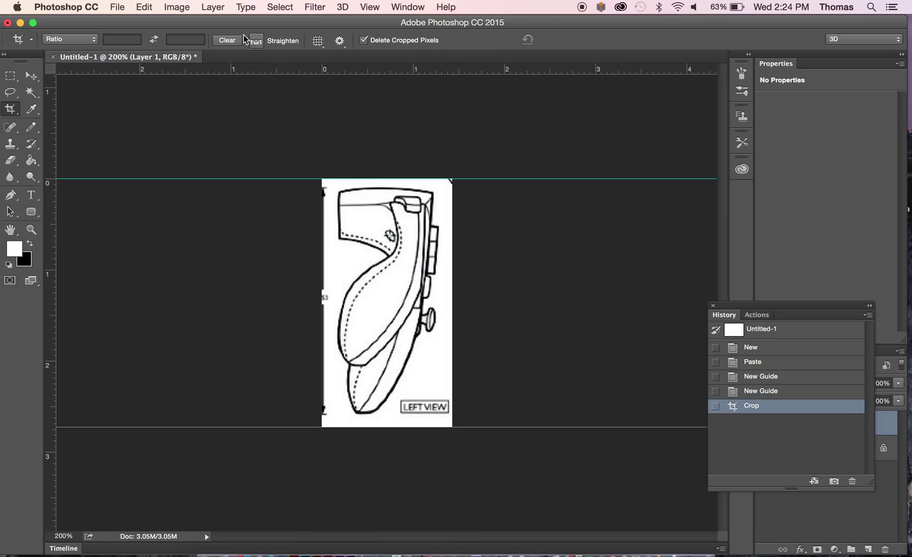
Save the cropped left view to the Desktop as a JPEG named a_side.jpg.
left_click(114, 7)
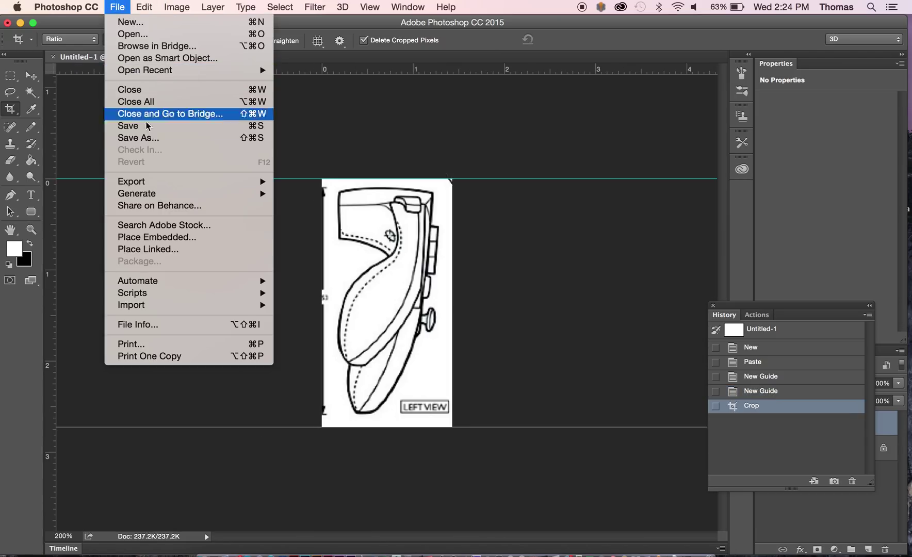
left_click(147, 140)
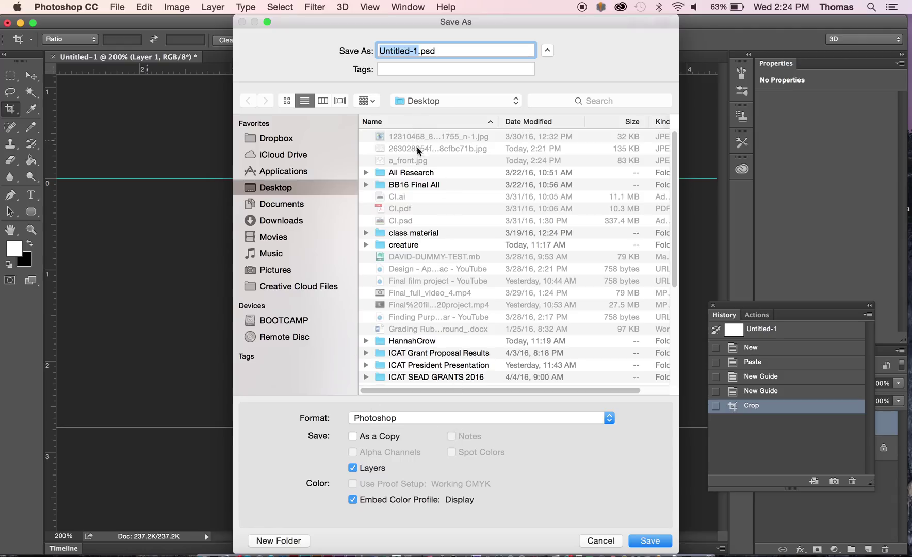
left_click(420, 161)
left_click(410, 162)
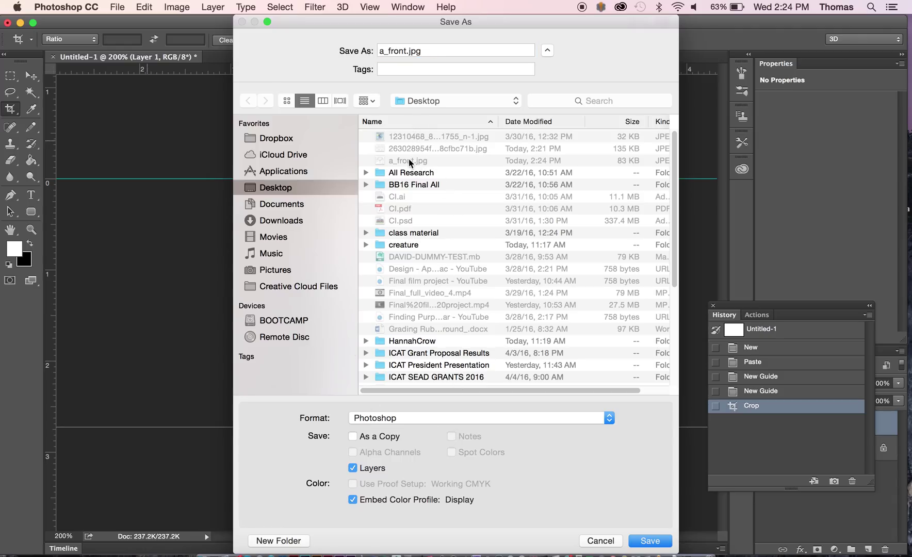
left_click(406, 54)
key("BackSpace")
key("BackSpace")
key("BackSpace")
key("BackSpace")
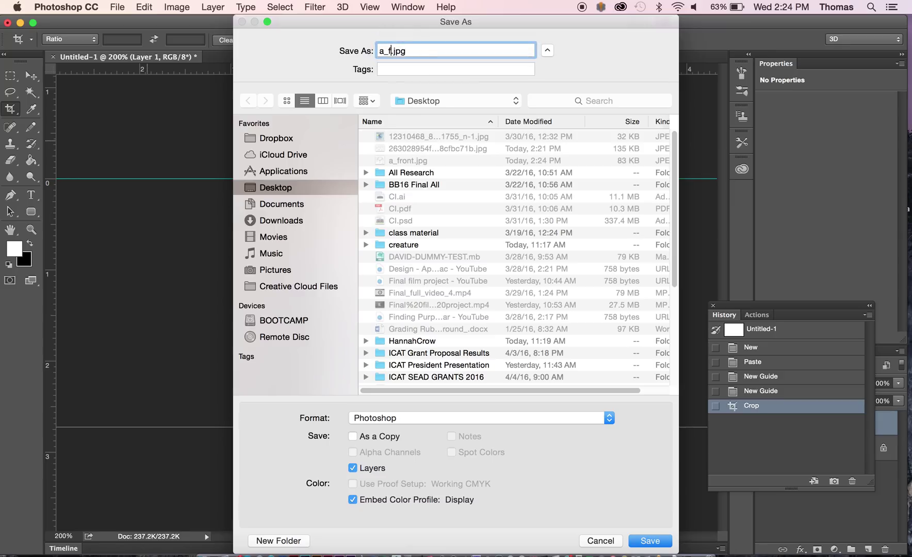
key("BackSpace")
type("side")
left_click(538, 418)
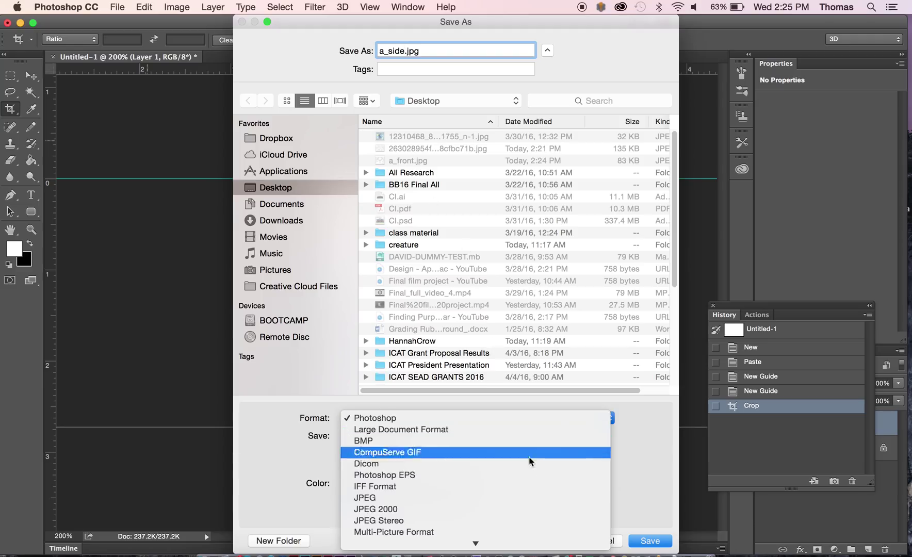
left_click(533, 496)
left_click(662, 539)
left_click(534, 186)
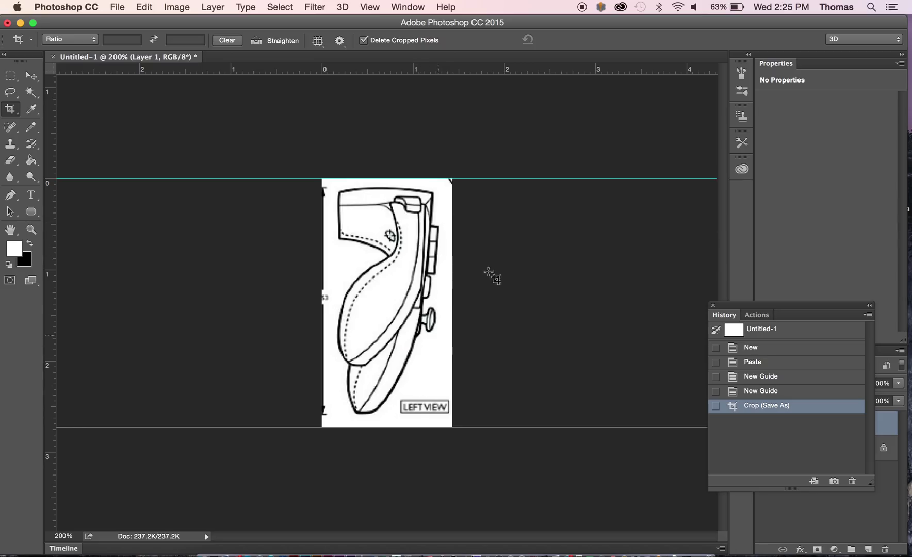
left_click(185, 6)
mouse_move(188, 22)
mouse_move(228, 45)
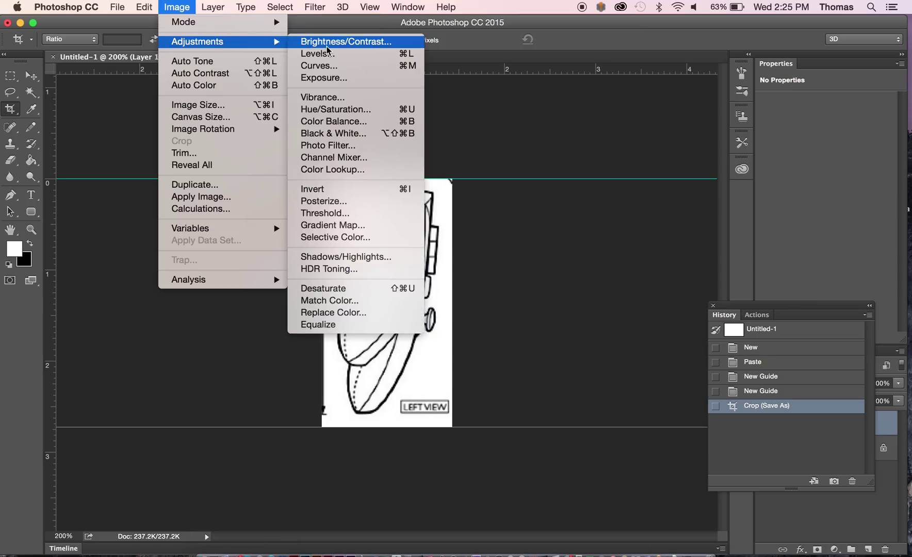
left_click(302, 41)
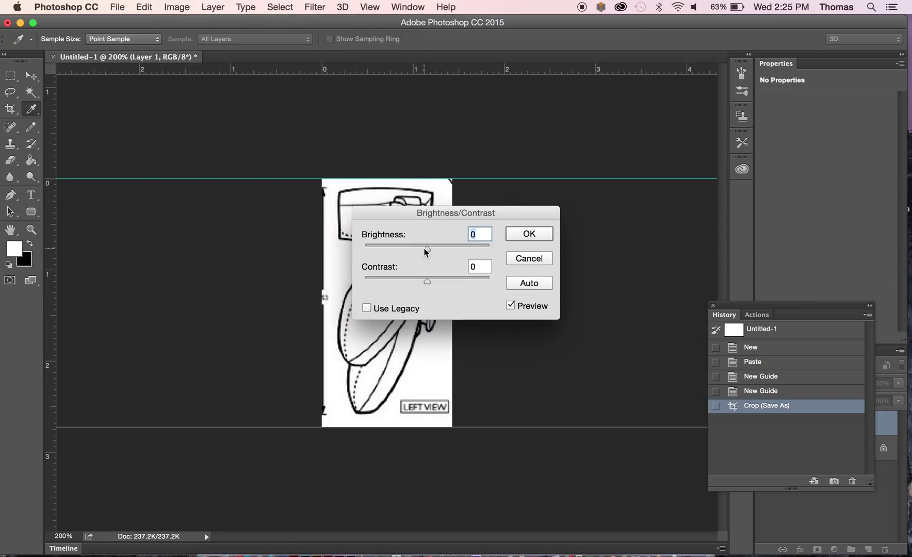
left_click_drag(424, 248, 447, 248)
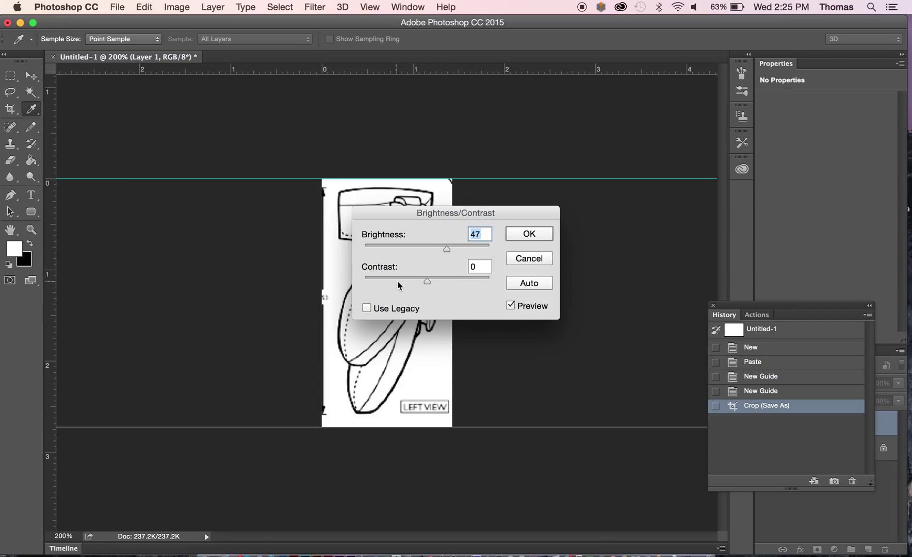
left_click(529, 259)
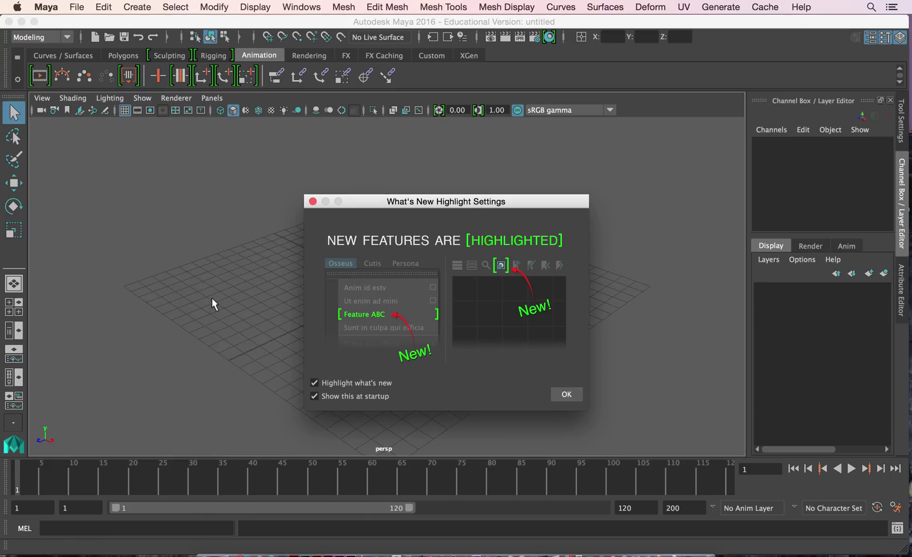
Switch to Maya, dismiss the What's New Highlight Settings dialog and maximize the front view.
left_click(313, 201)
key("space")
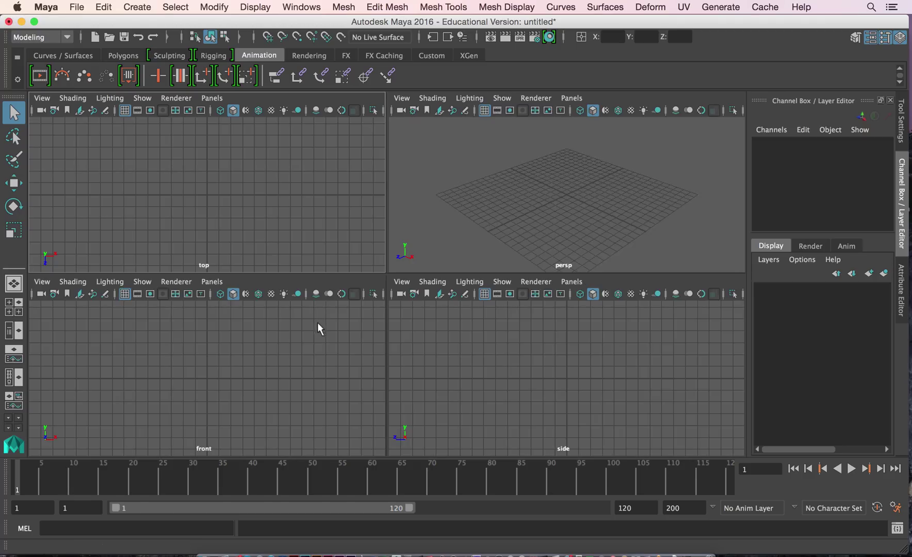
key("space")
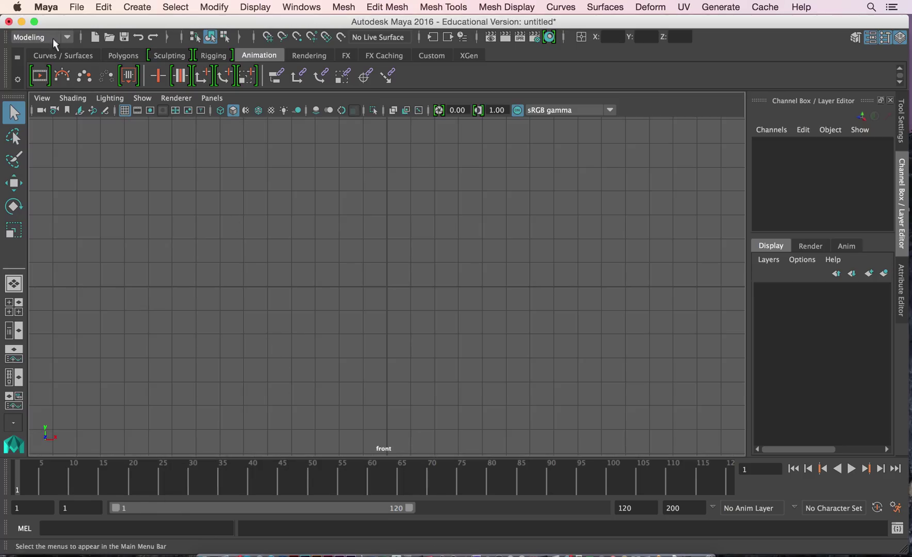
Import a_front.jpg from the Desktop as an image plane in the front view.
left_click(40, 98)
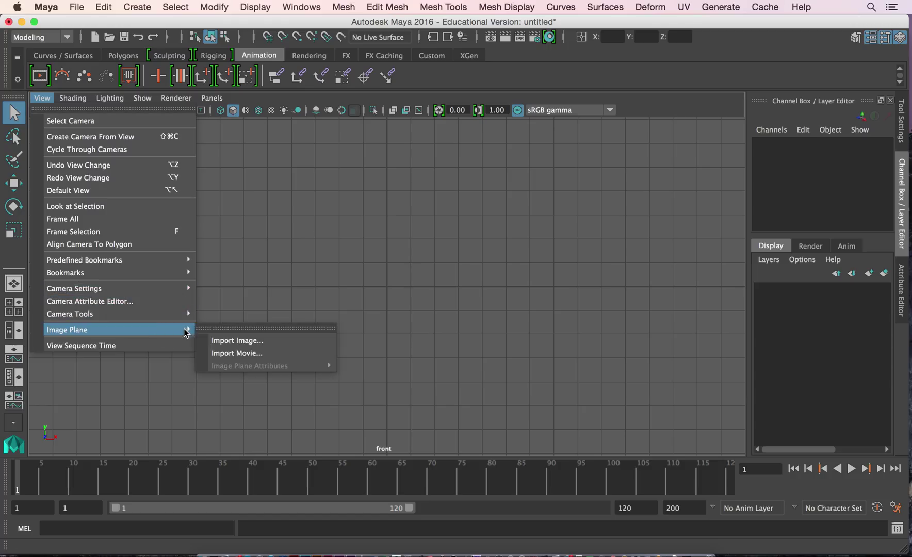
left_click(227, 343)
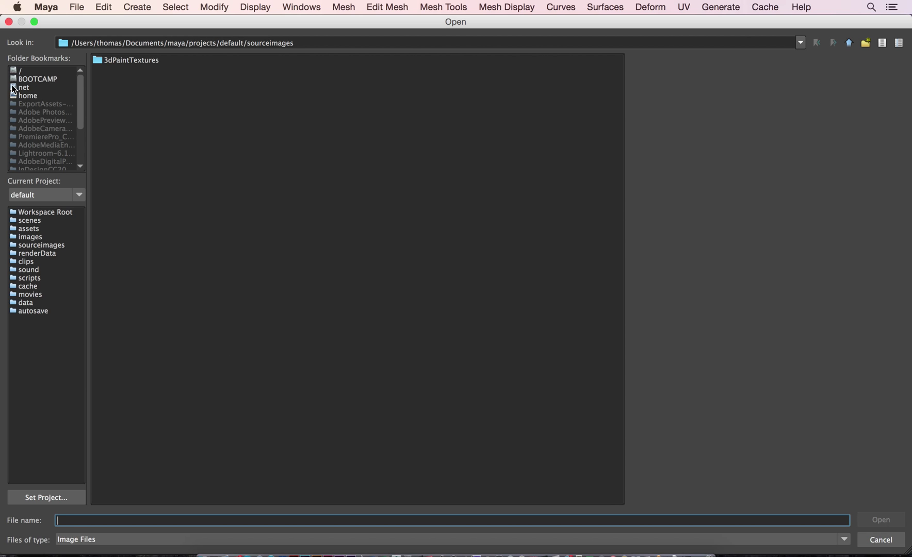
left_click_drag(76, 99, 80, 133)
left_click(49, 137)
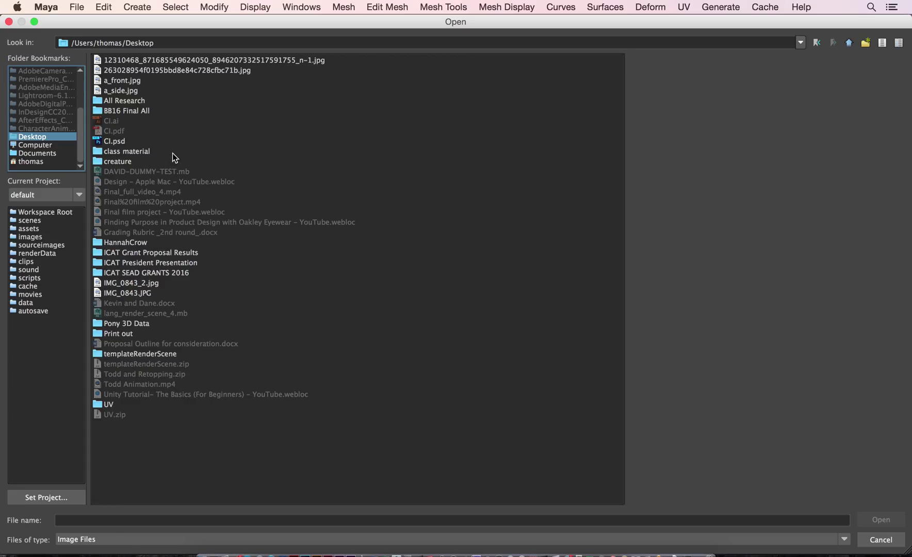
left_click(124, 82)
left_click(880, 519)
Switch to the side view and import a_side.jpg from the Desktop as its image plane.
key("space")
key("space")
left_click(42, 98)
mouse_move(81, 332)
left_click(248, 342)
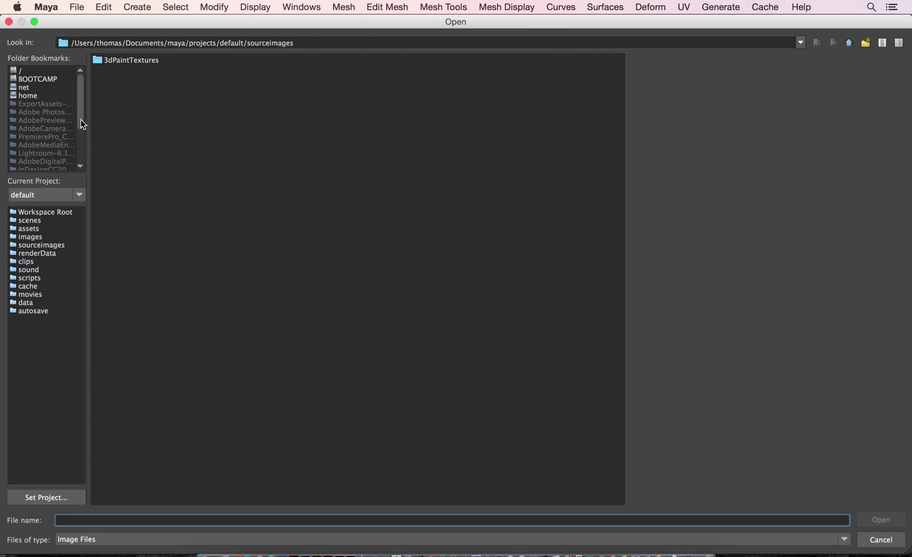
left_click_drag(80, 120, 78, 159)
left_click(51, 137)
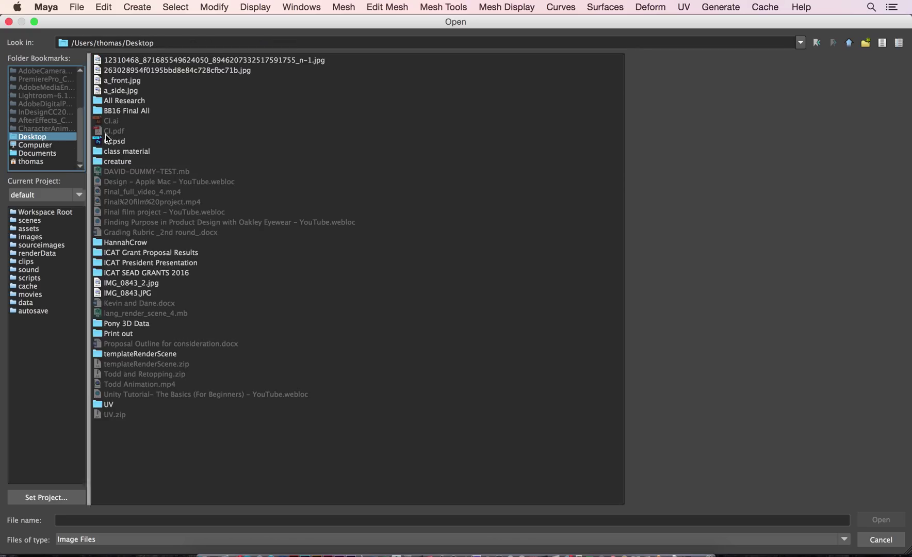
left_click(128, 90)
left_click(881, 519)
In the perspective view, move the front image plane back along Z and the side image plane to about -2.085 in X.
key("space")
key("space")
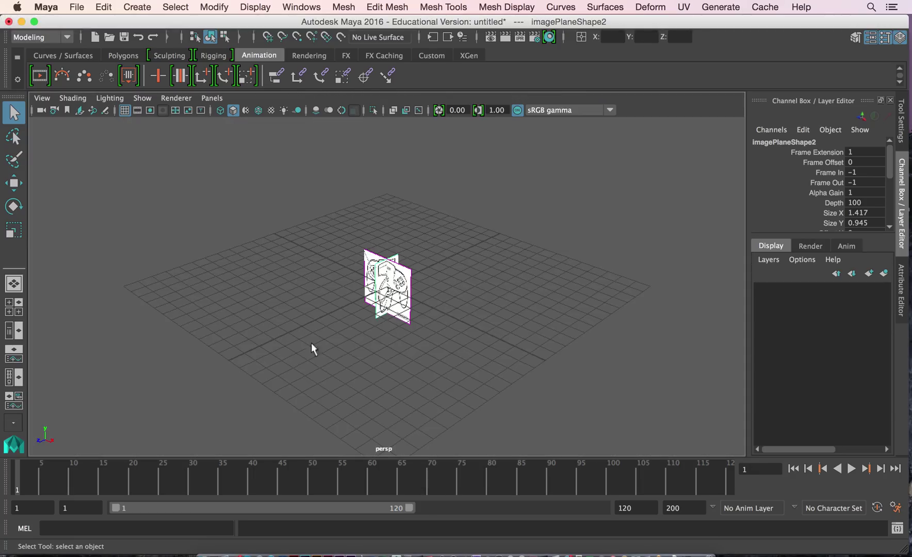
right_click_drag(233, 345, 631, 342, "alt")
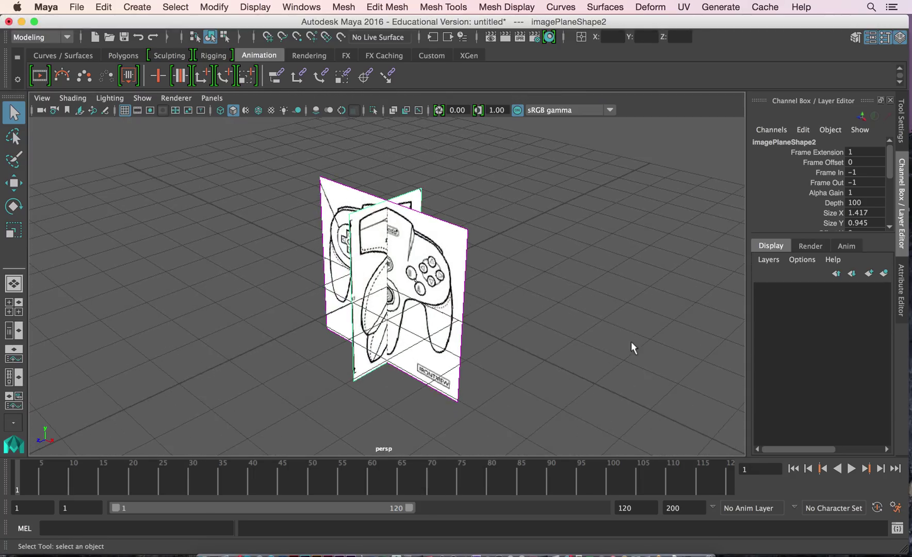
left_click(458, 244)
key("w")
left_click_drag(361, 303, 396, 282)
left_click(355, 250)
left_click_drag(402, 290, 341, 264)
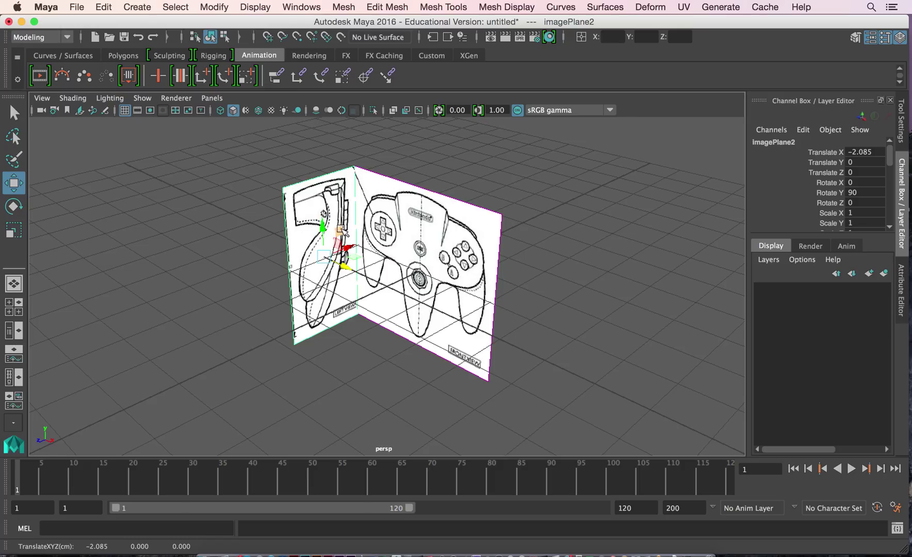
Rotate the side image plane around Y to exactly -90 degrees and deselect it.
key("e")
left_click_drag(330, 278, 302, 265)
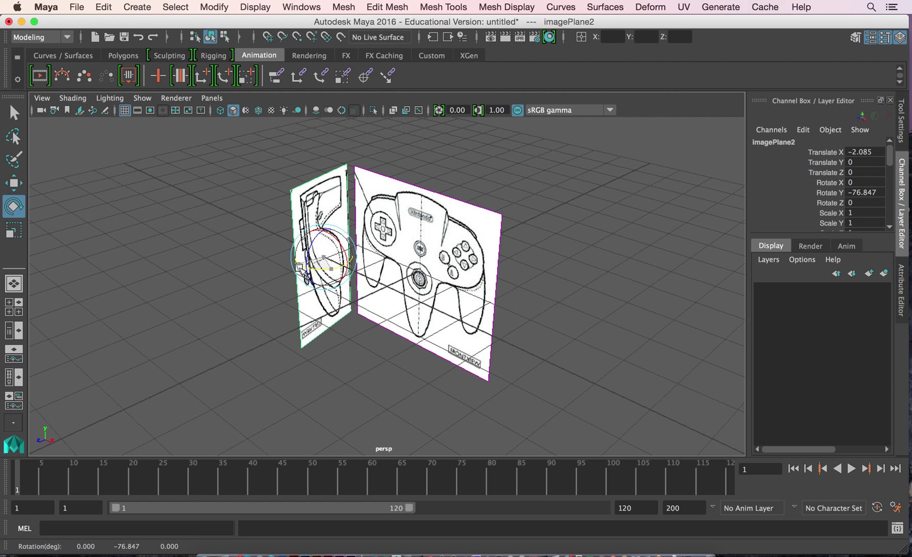
double_click(866, 193)
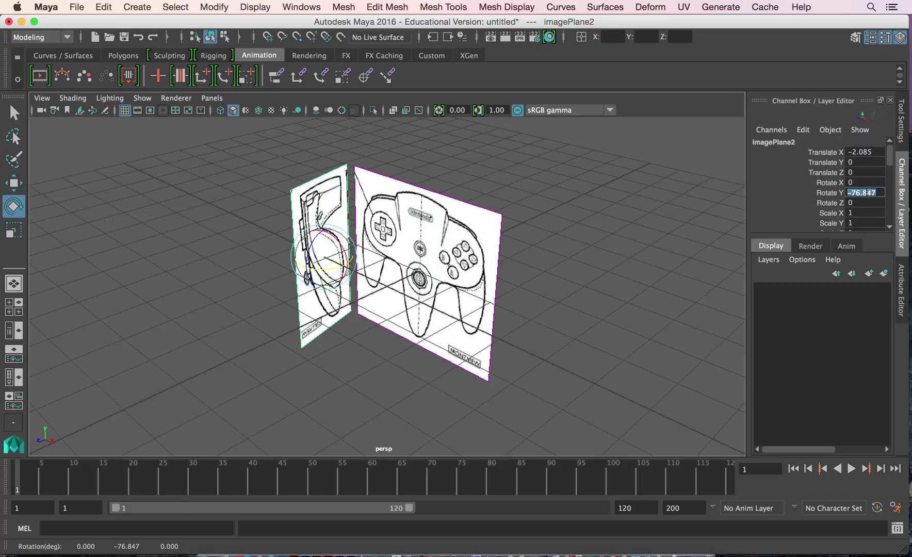
type("-90")
key("Return")
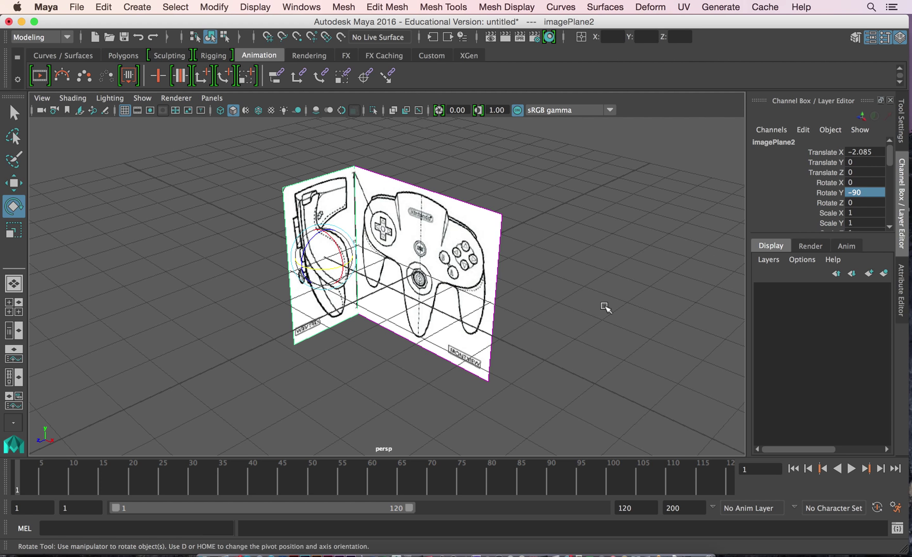
left_click(600, 309)
Examine from several angles how the controller's front and side image planes line up.
left_click_drag(574, 319, 507, 250, "alt")
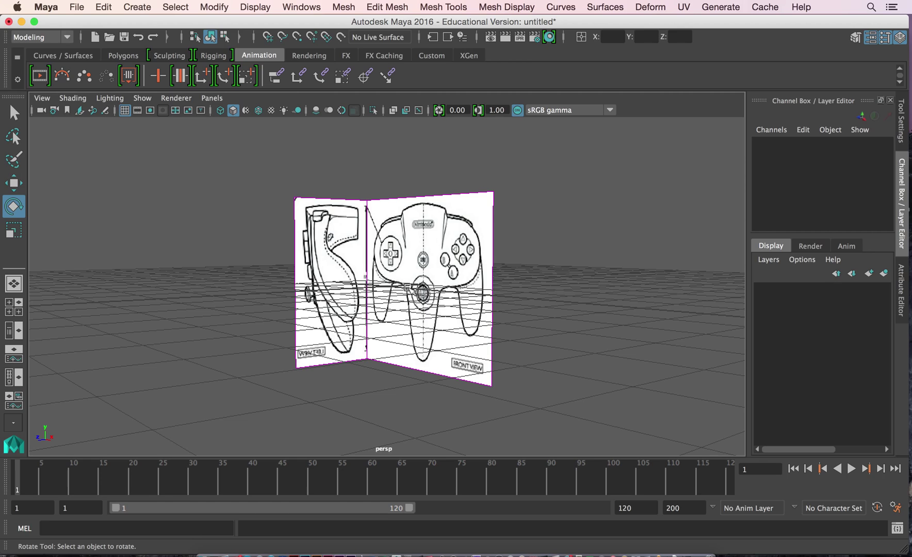
left_click_drag(355, 339, 397, 343, "alt")
right_click_drag(135, 314, 321, 328, "alt")
left_click_drag(320, 328, 264, 319, "alt")
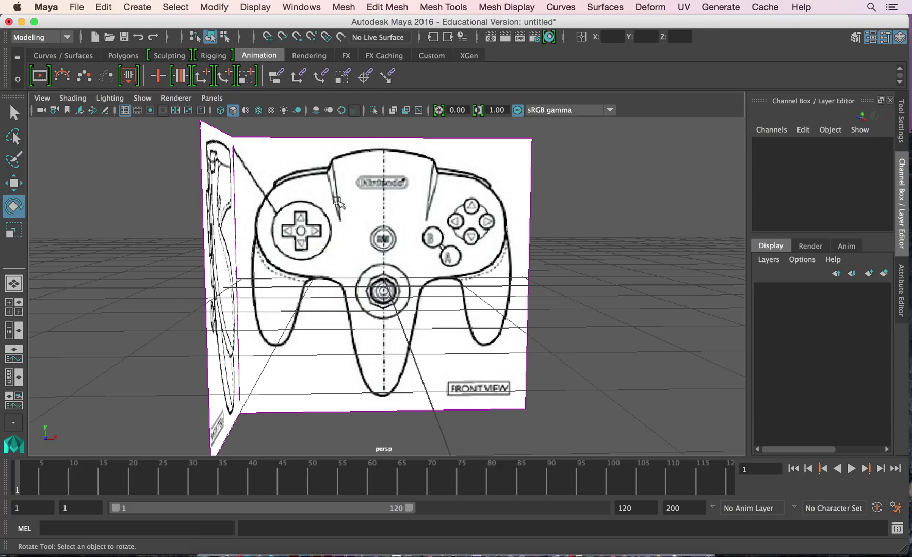
right_click_drag(485, 325, 344, 310, "alt")
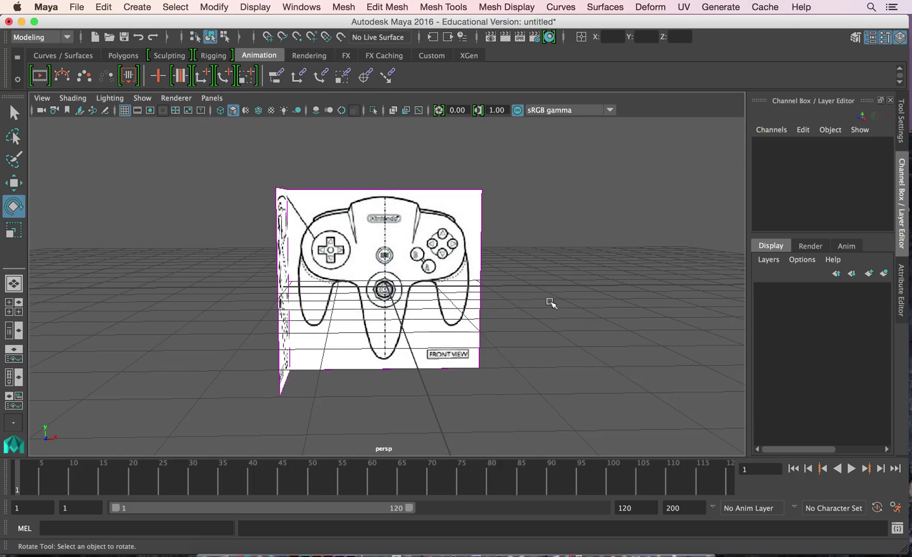
left_click_drag(550, 303, 436, 313, "alt")
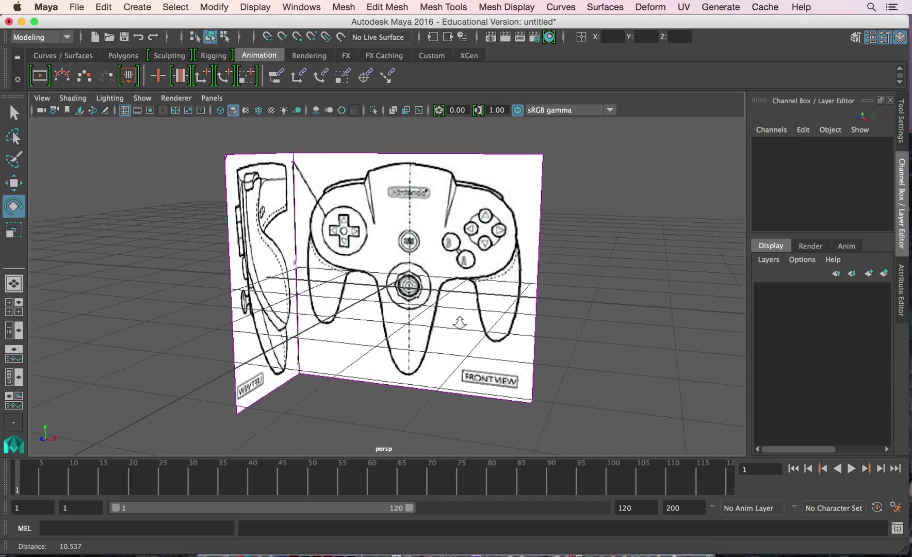